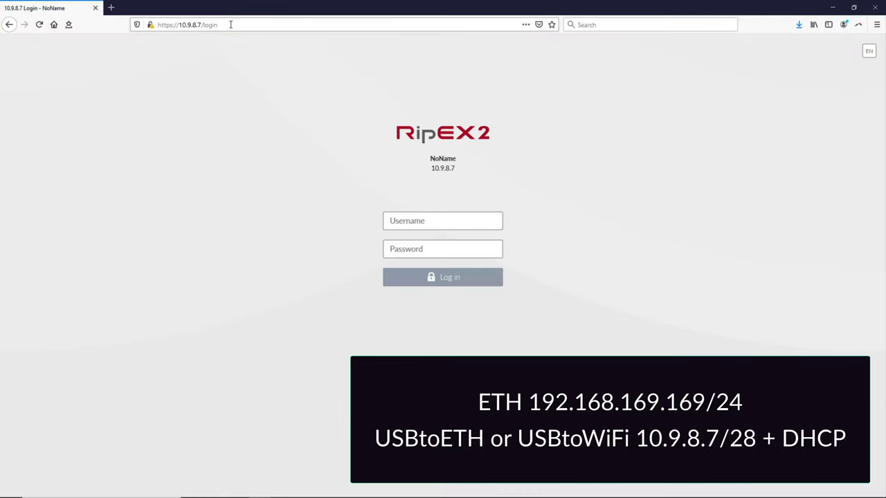
Log in to the unit with the administrator account and its password.
left_click(443, 217)
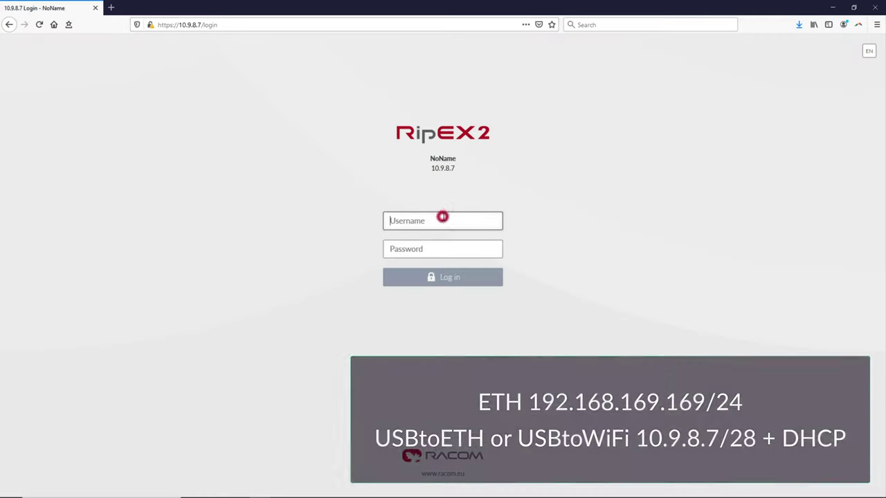
type("admin")
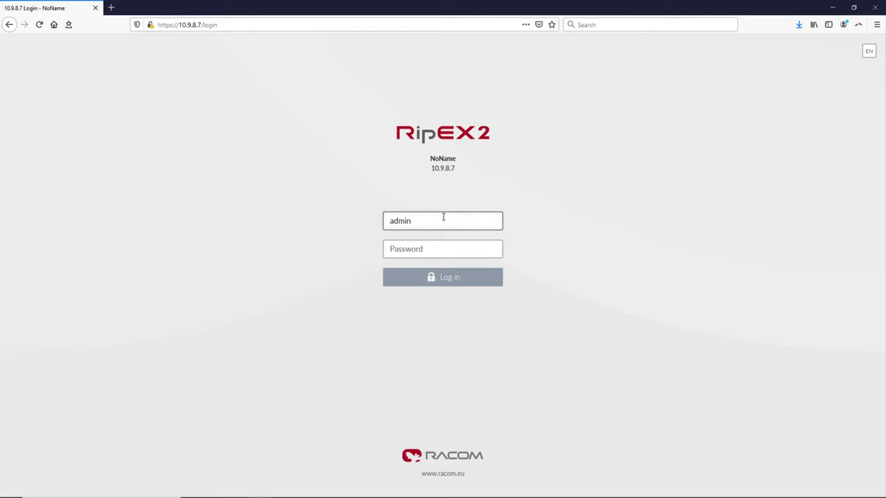
key("Tab")
type("admin")
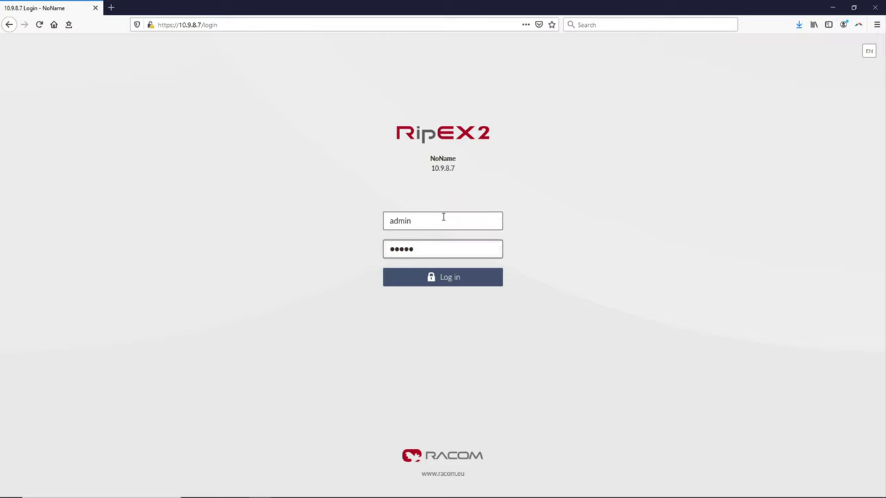
left_click(442, 278)
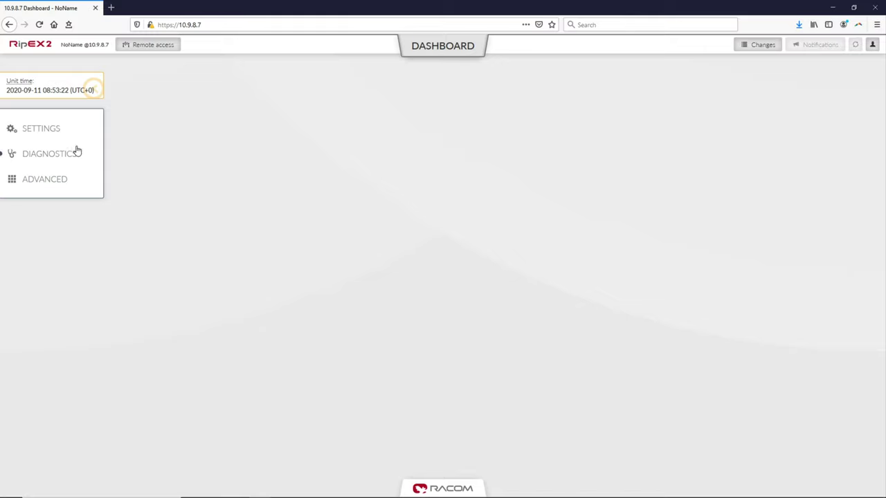
left_click(42, 130)
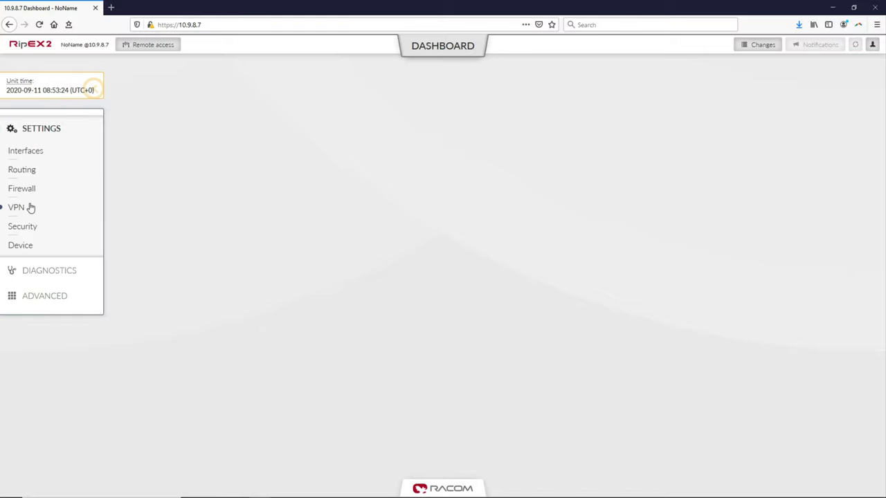
Rename the unit to RipEX_A in the Device > Unit settings.
left_click(22, 247)
left_click(26, 262)
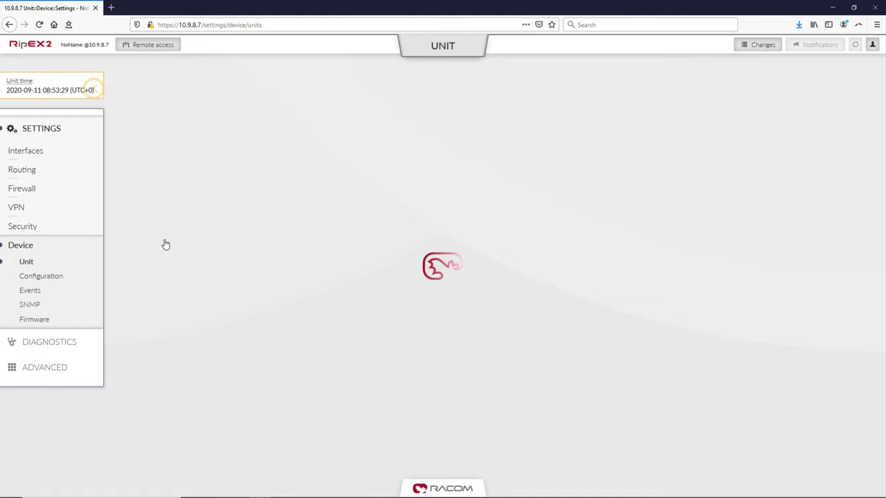
double_click(212, 189)
type("RipEX")
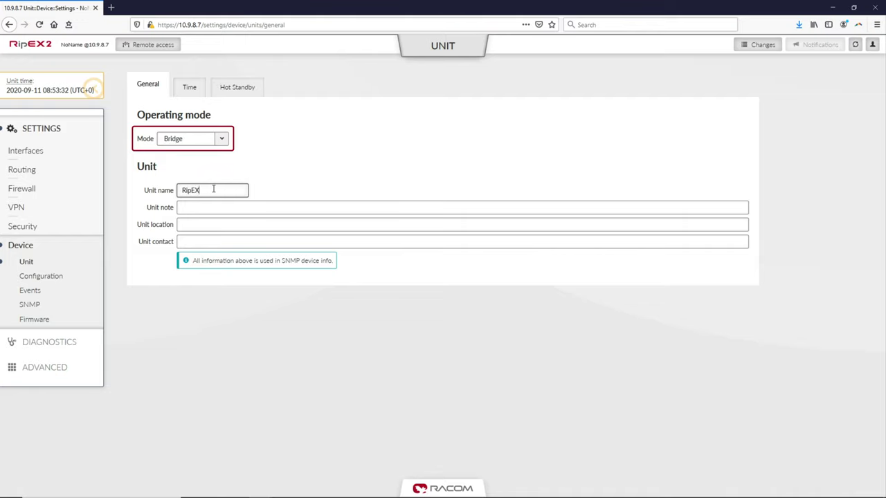
type("_A")
left_click(255, 188)
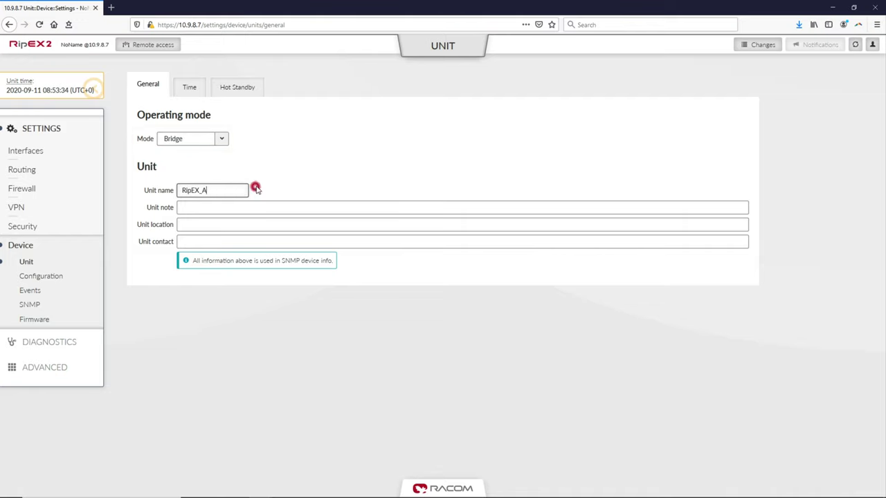
left_click(28, 152)
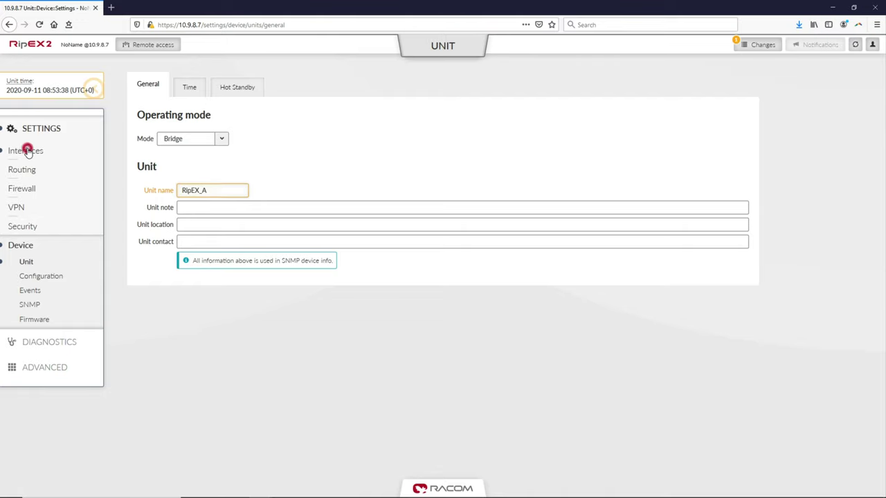
Change the ETH1 LAN IP/Mask to 192.168.1.1/24.
left_click(28, 169)
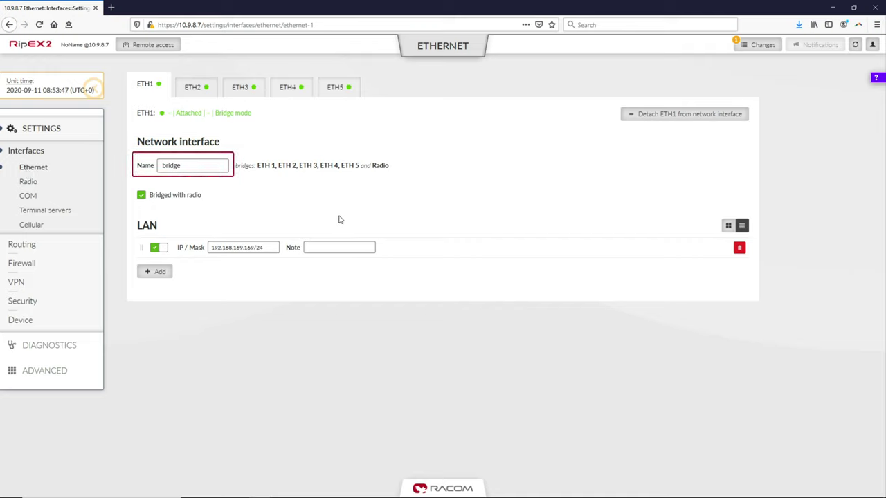
triple_click(269, 247)
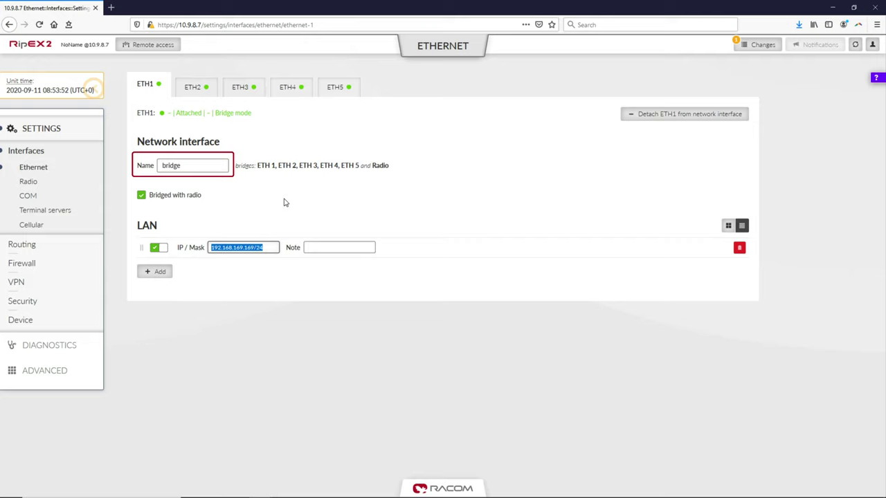
type("192.168")
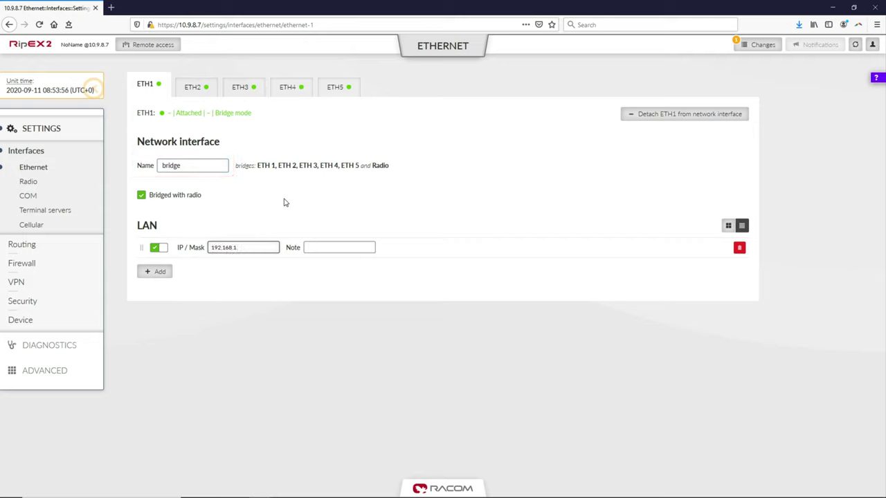
type(".1.1/24")
key("Tab")
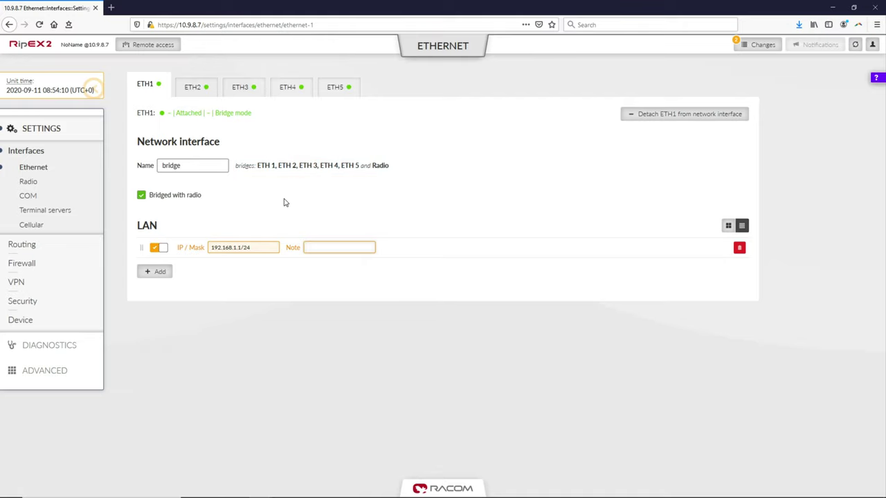
left_click(28, 181)
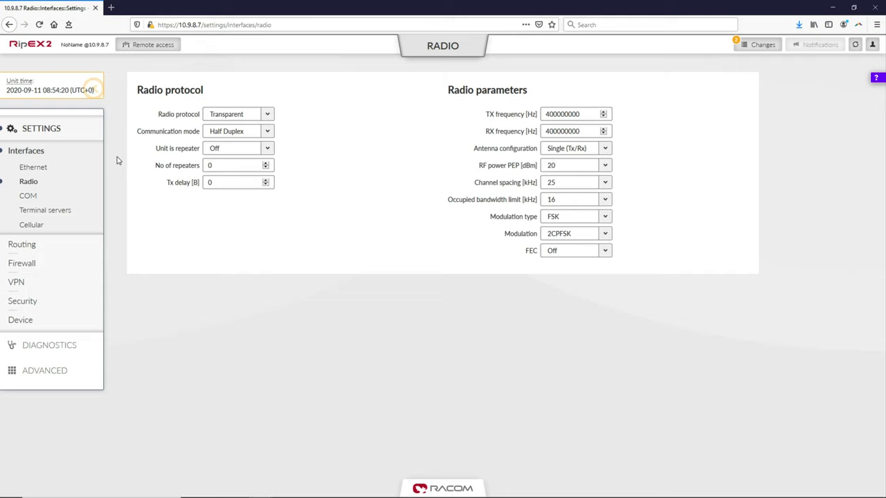
Switch the radio to Full Duplex with TX 425500000 Hz and RX 435500000 Hz.
left_click(253, 130)
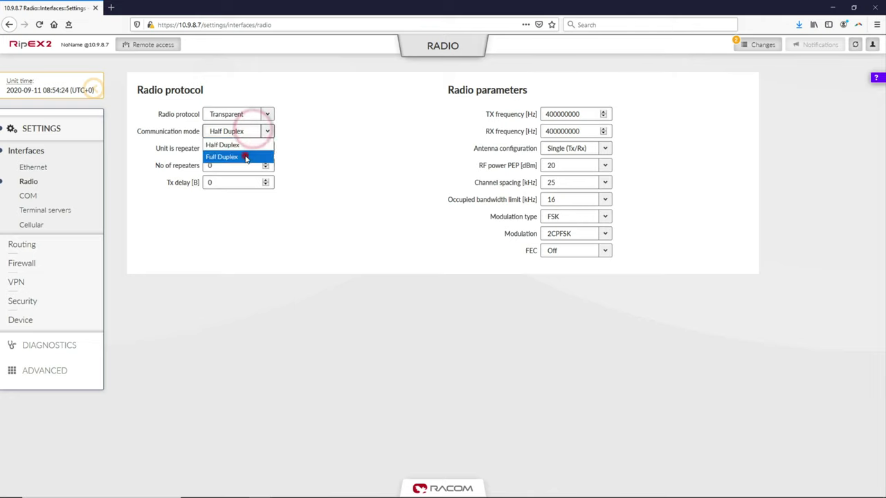
left_click(245, 156)
left_click(352, 151)
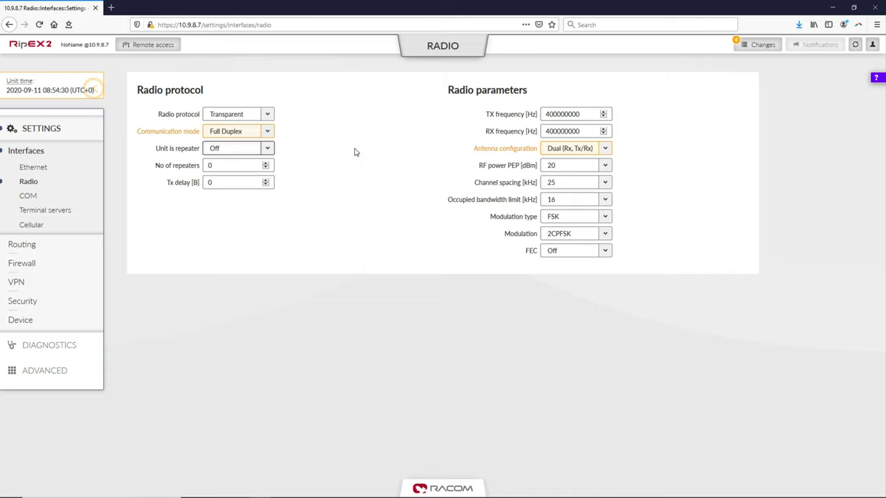
double_click(556, 114)
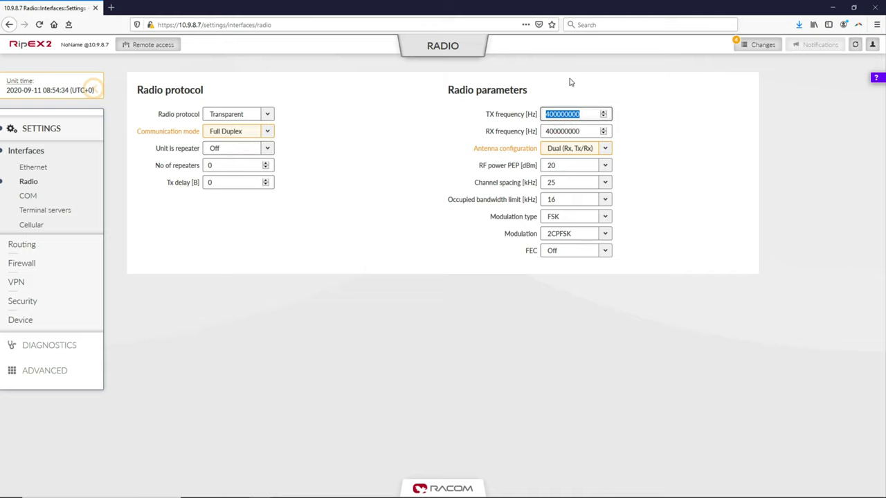
type("425500000")
key("Tab")
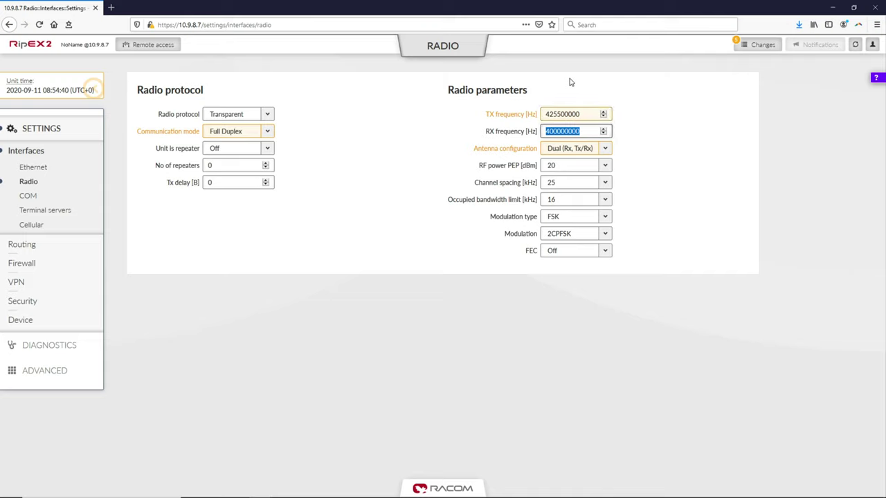
type("435500000")
key("Tab")
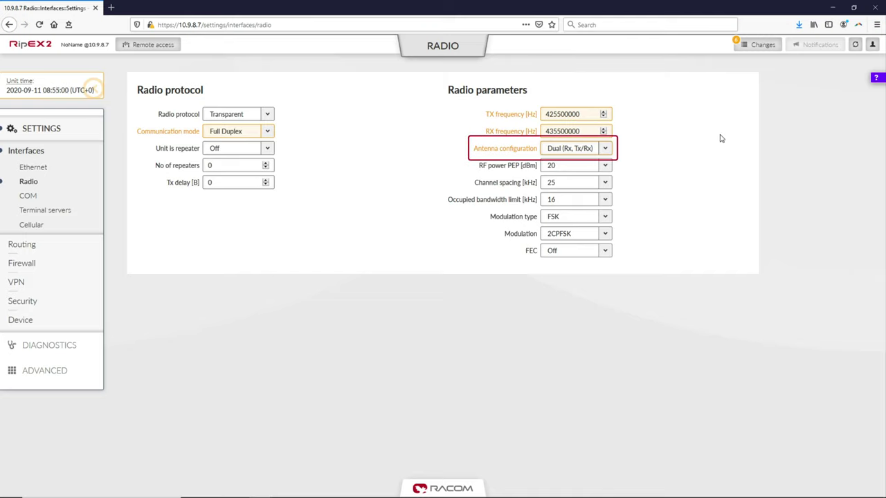
key("Tab")
key("Tab")
key("Tab")
key("Tab")
Set the radio modulation type to QAM with 256QAM.
left_click(605, 217)
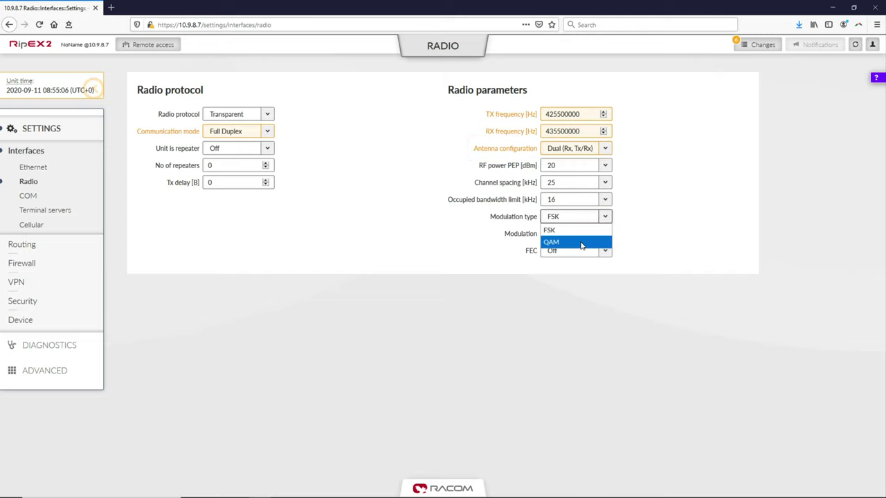
left_click(581, 243)
left_click(605, 233)
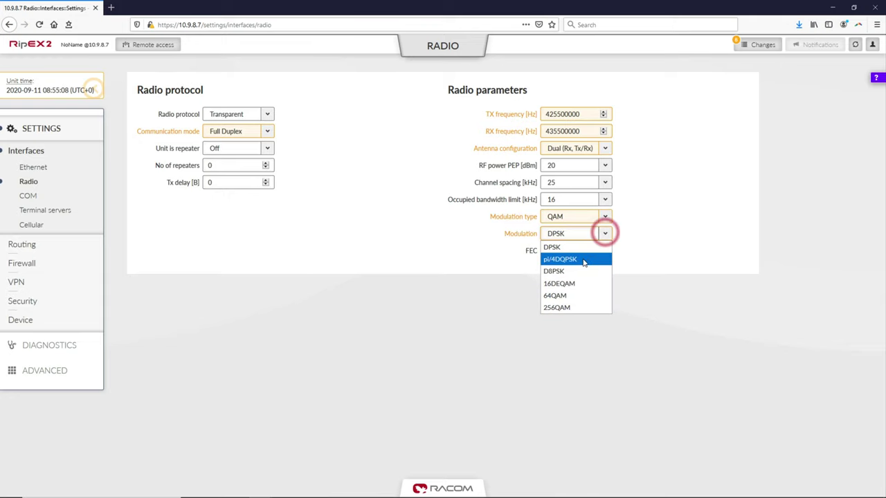
left_click(573, 308)
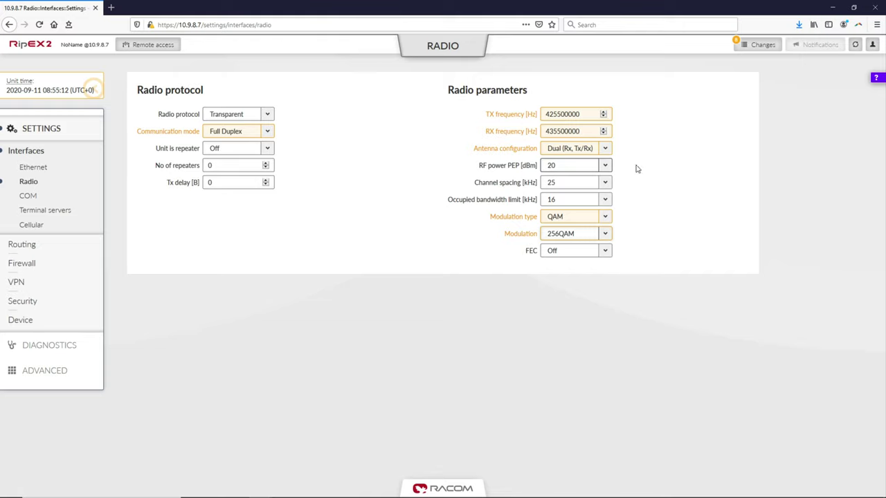
Keep 20 dBm RF power and 25 kHz spacing, set 25 kHz bandwidth limit, FEC Off.
left_click(604, 166)
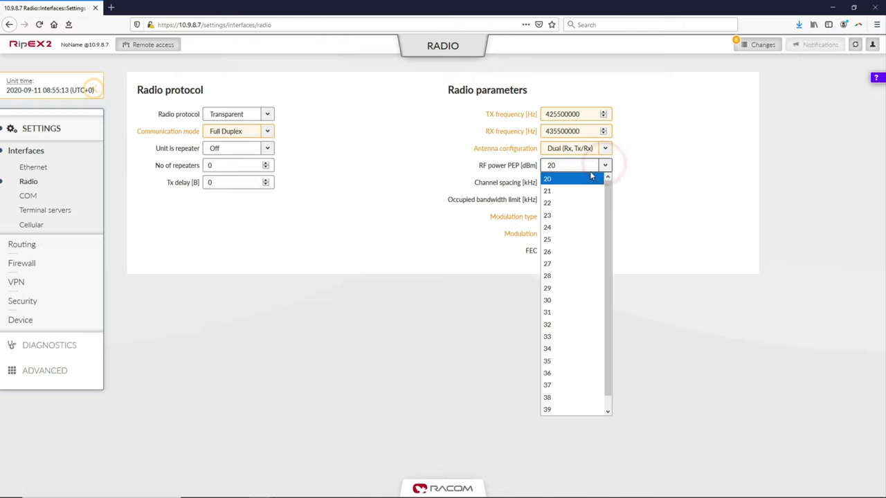
left_click(583, 178)
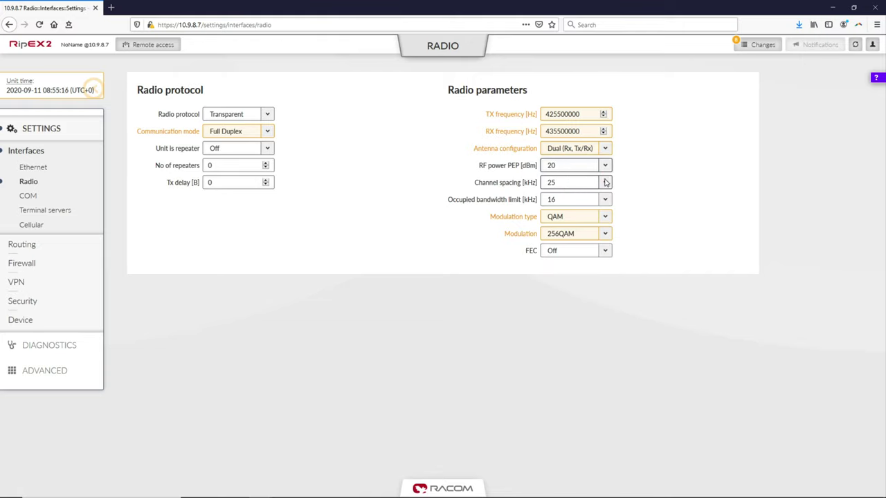
left_click(606, 182)
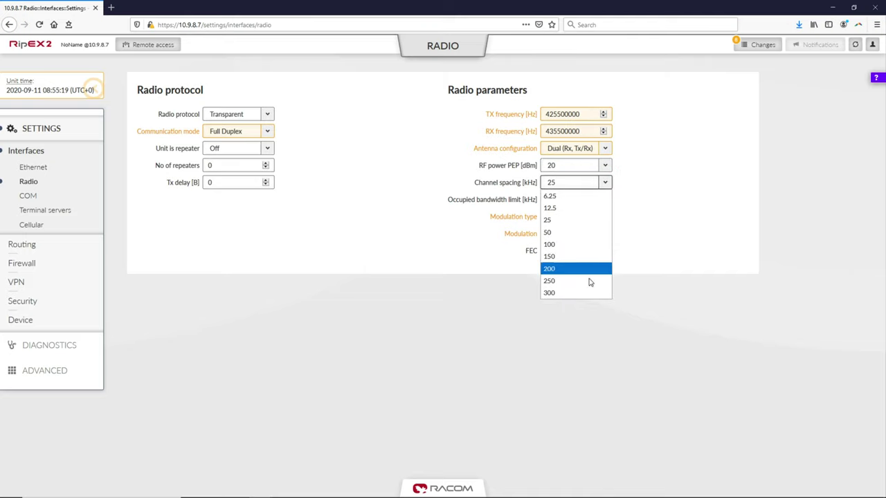
left_click(594, 220)
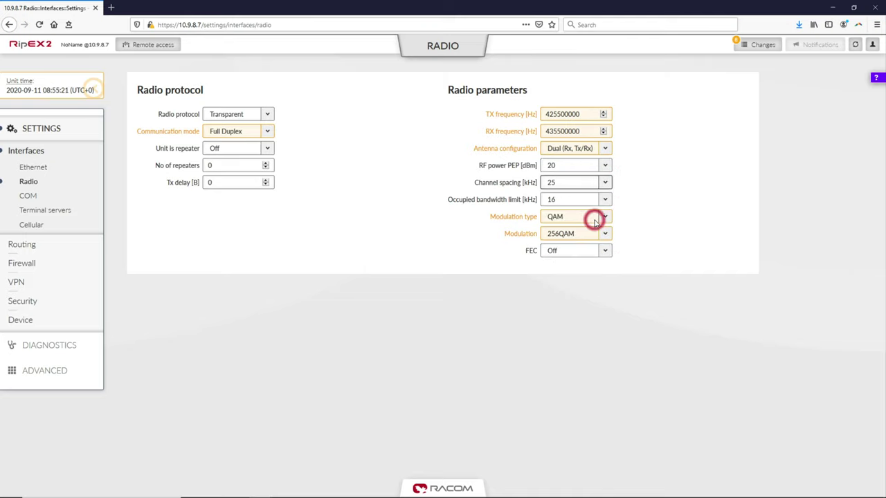
left_click(606, 200)
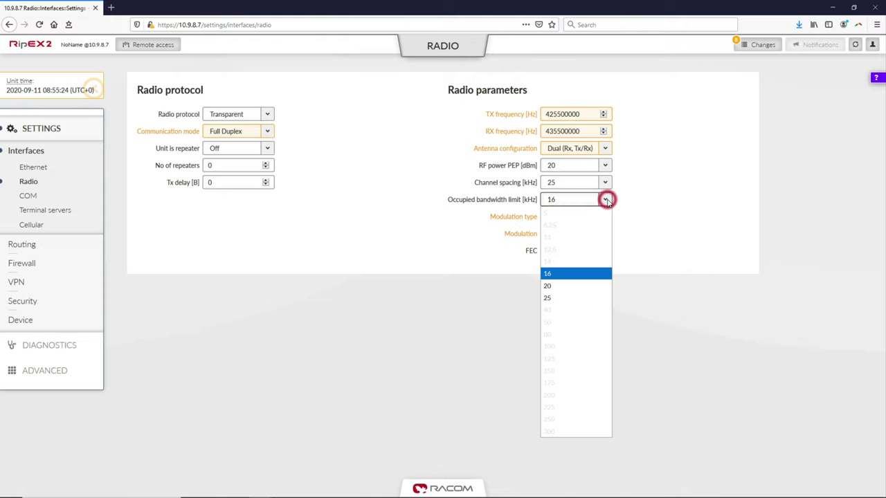
left_click(564, 298)
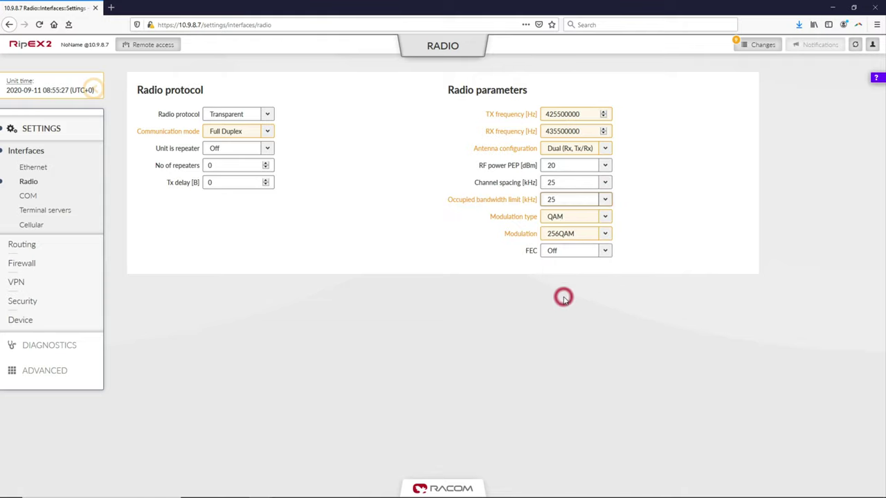
left_click(606, 252)
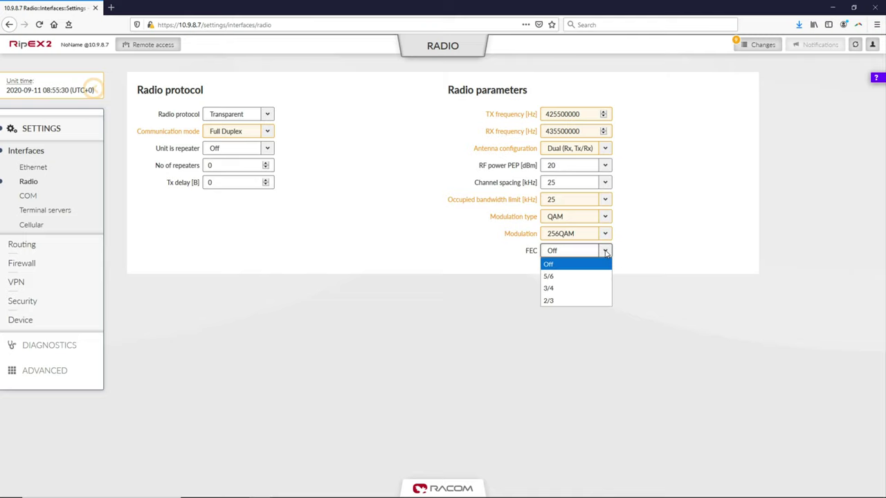
left_click(605, 252)
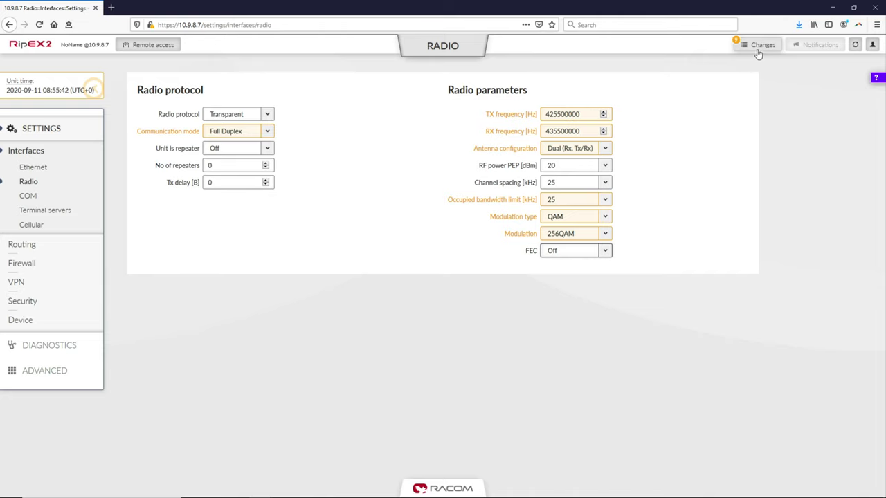
Review the pending changes and send the configuration to the unit.
left_click(761, 46)
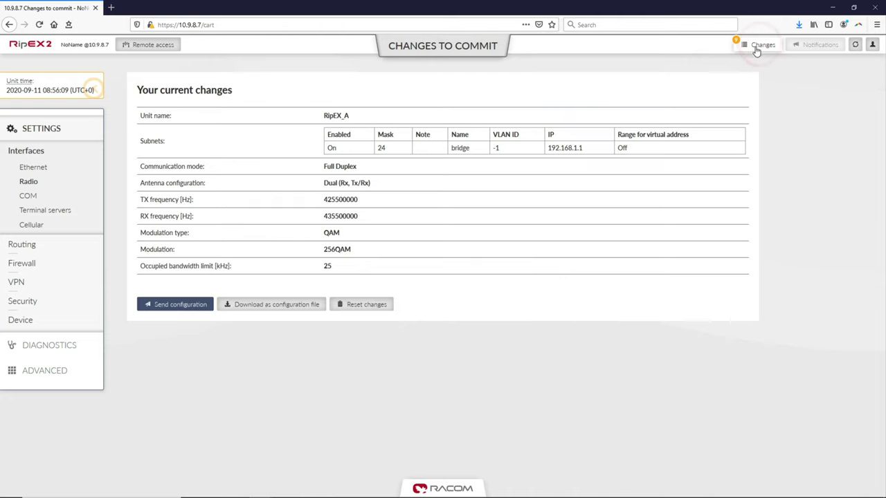
left_click(180, 305)
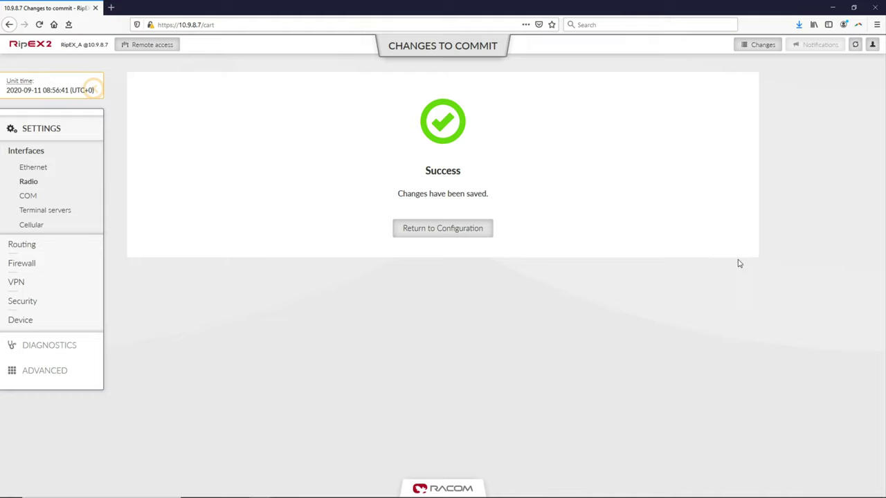
Log out of the RipEX_A web session.
left_click(871, 44)
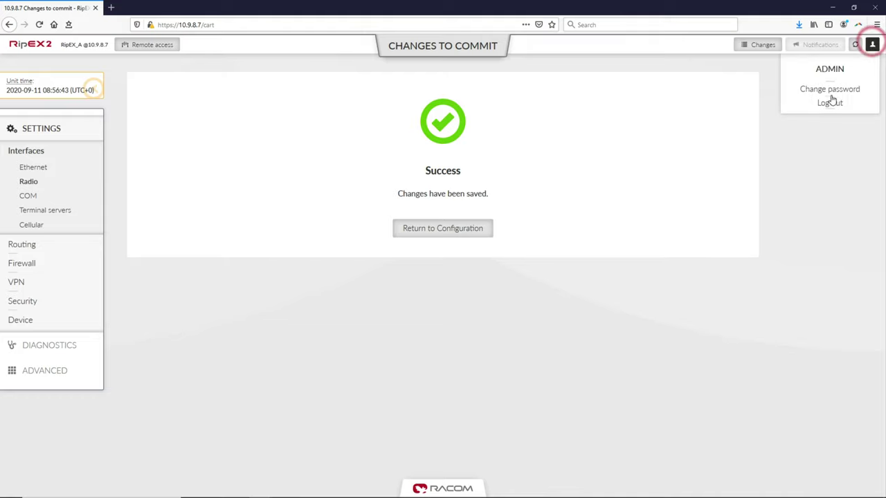
left_click(826, 104)
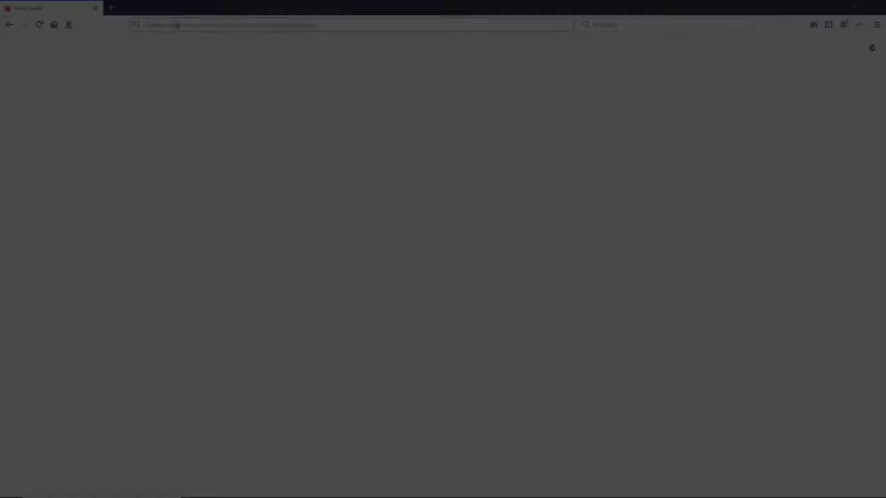
left_click(176, 25)
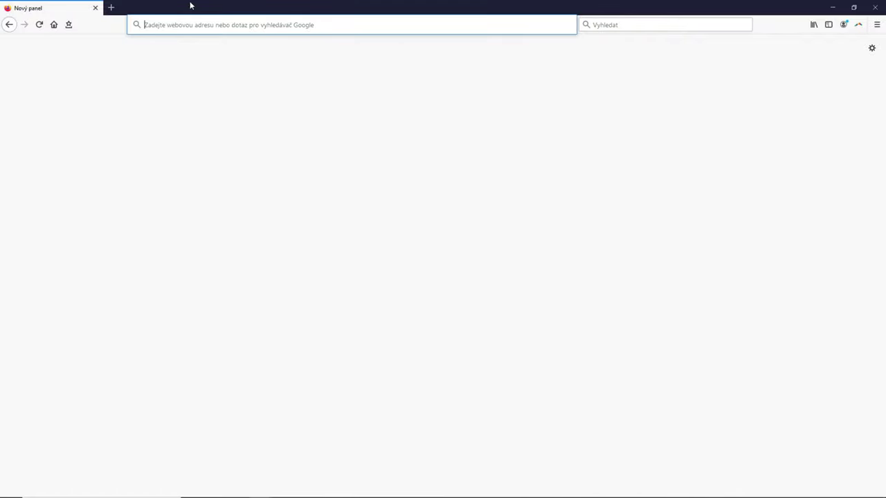
Open the unit at 10.9.8.7 and log in with the administrator account and its password.
type("10.9.8.7")
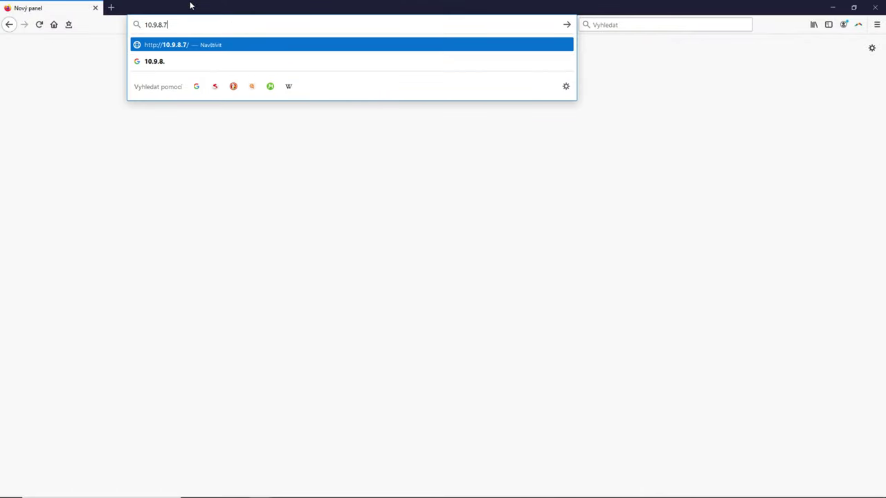
key("Return")
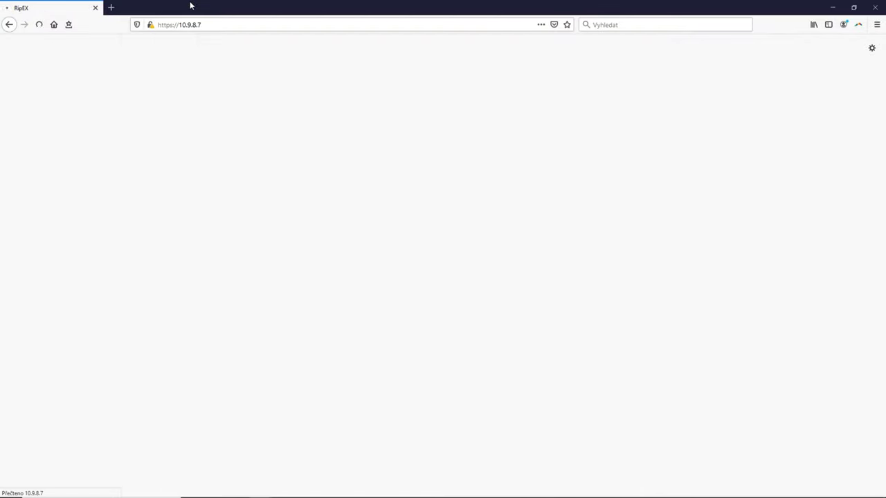
left_click(419, 220)
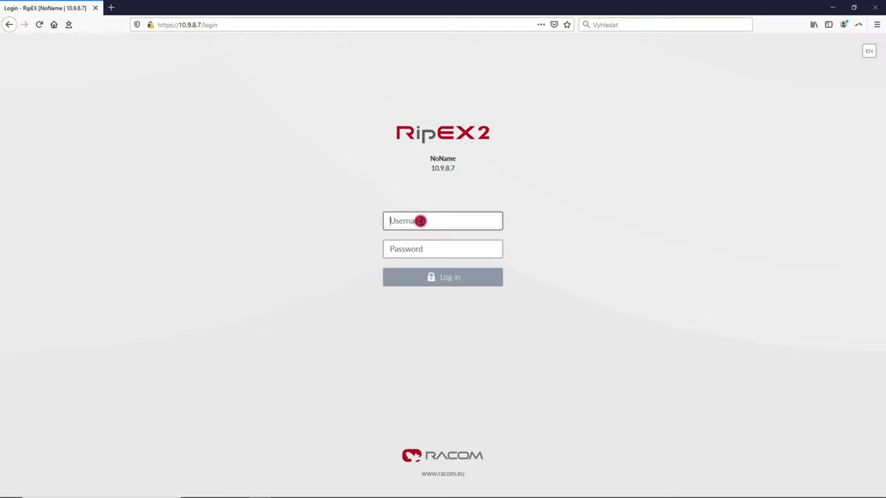
type("admin")
key("Tab")
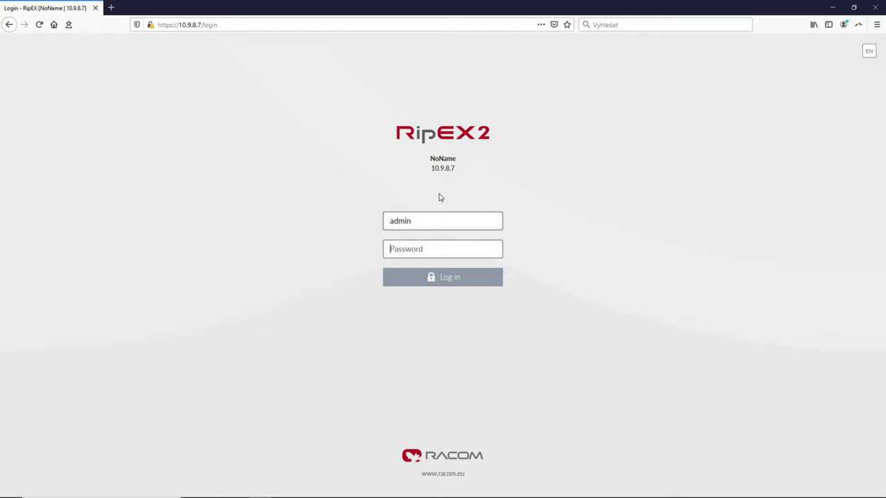
type("admin")
key("Return")
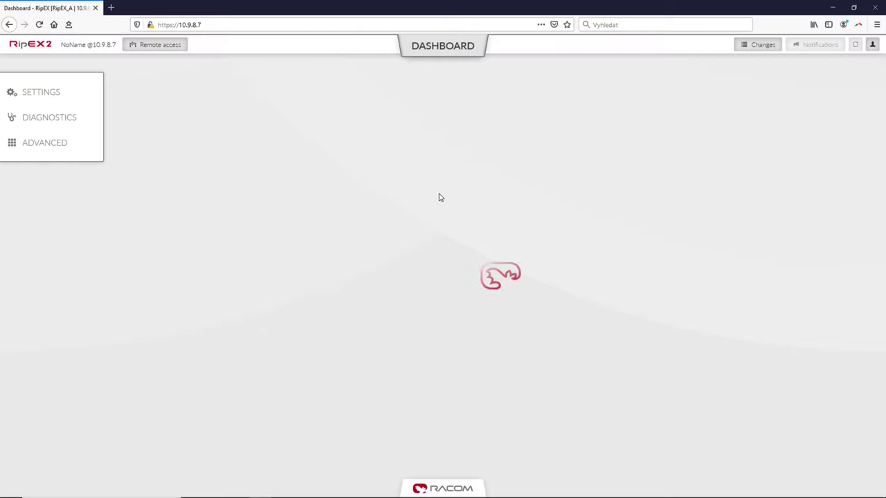
Rename the second unit from NoName to RipEX_B, keeping Bridge mode.
left_click(32, 91)
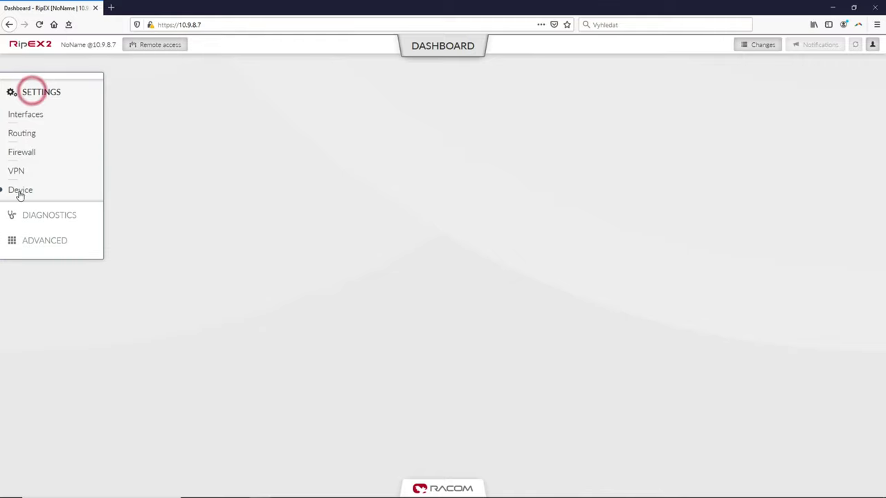
left_click(20, 190)
left_click(24, 206)
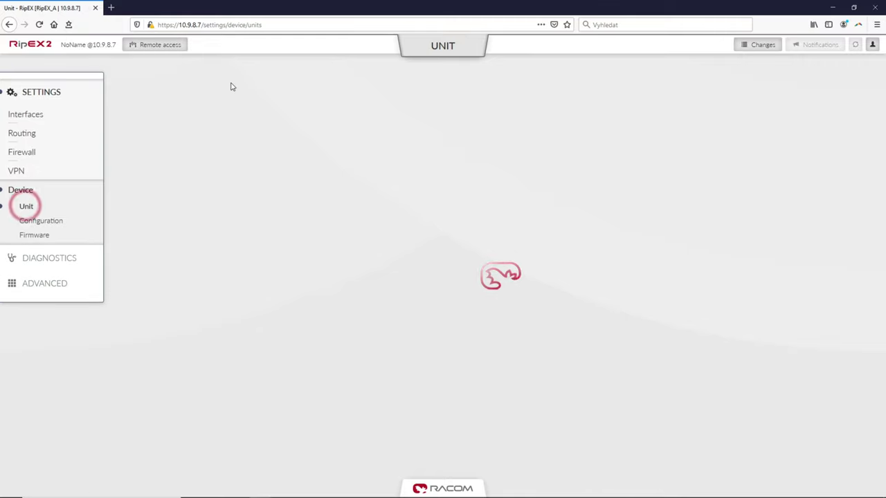
double_click(200, 139)
type("R")
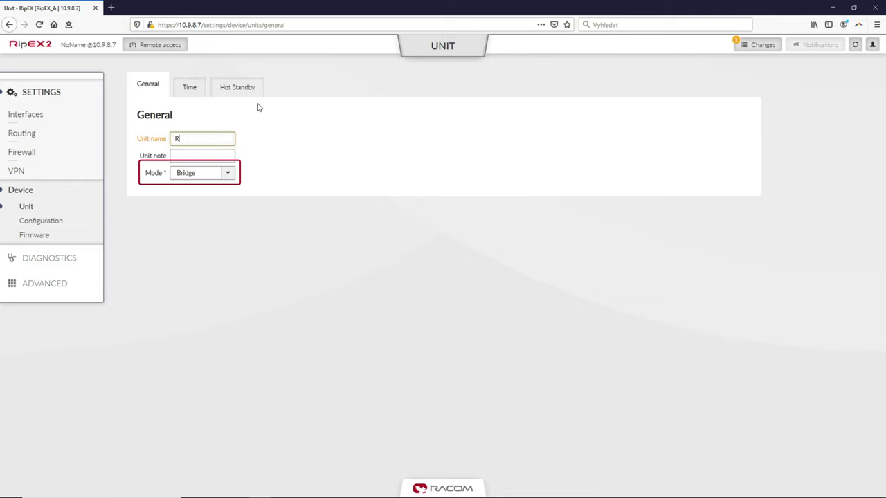
type("ipEX_B")
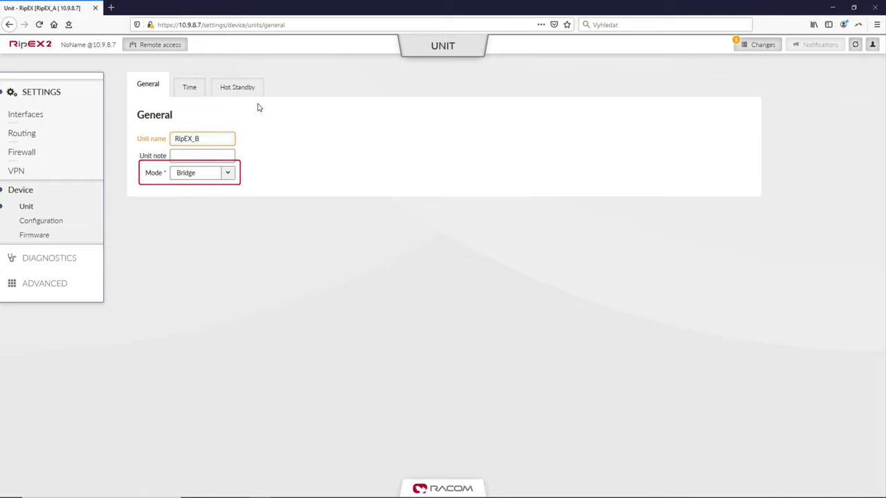
left_click(274, 111)
left_click(28, 115)
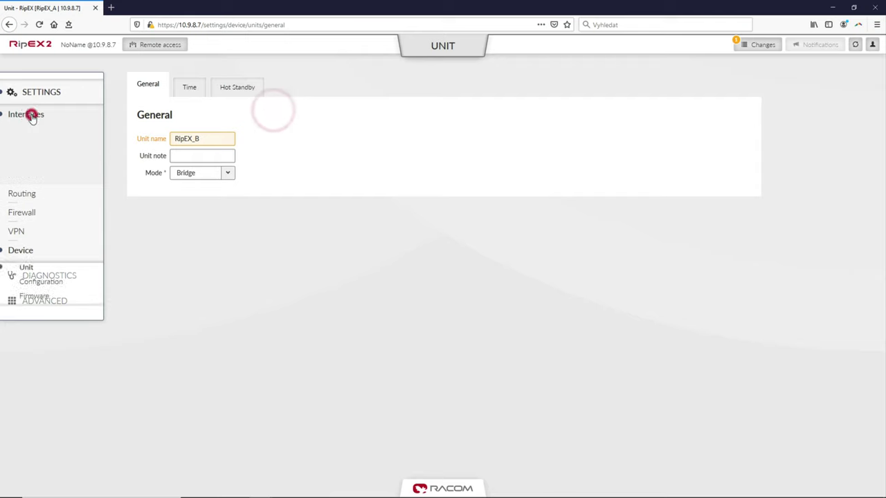
Set the ETH1 LAN IP/Mask to 192.168.1.2/24.
left_click(31, 132)
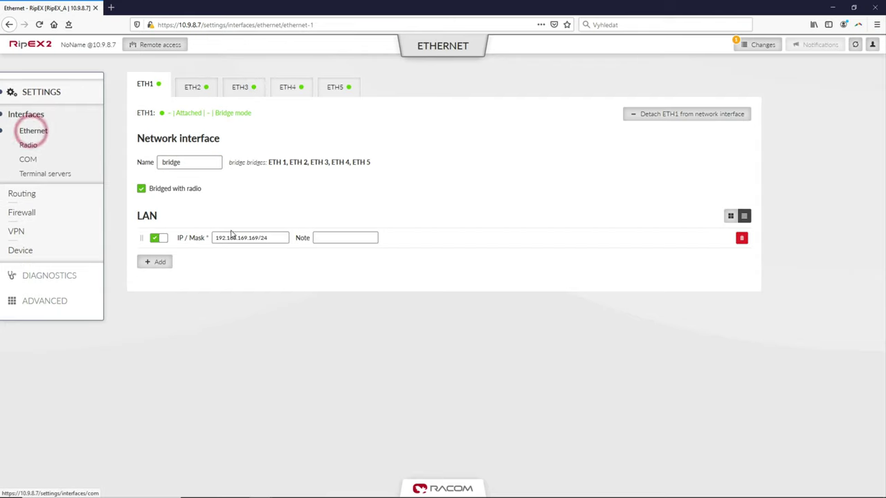
double_click(232, 238)
type("1")
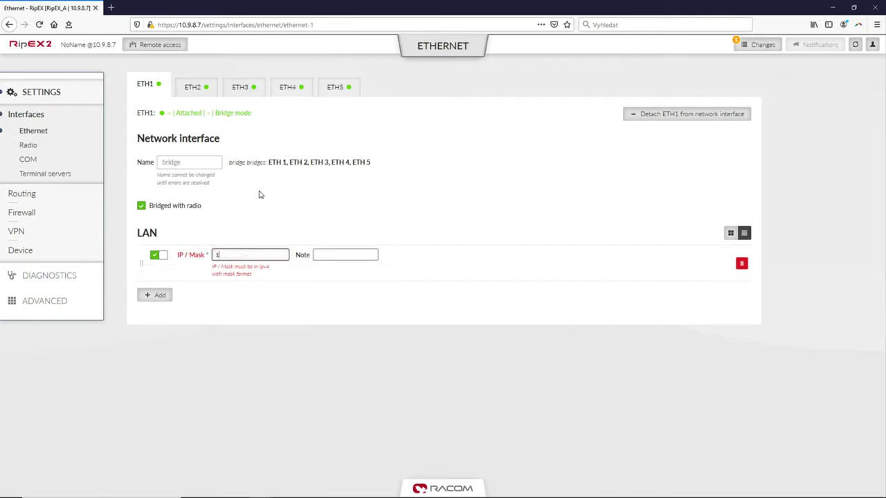
type("92.168.1.2/24")
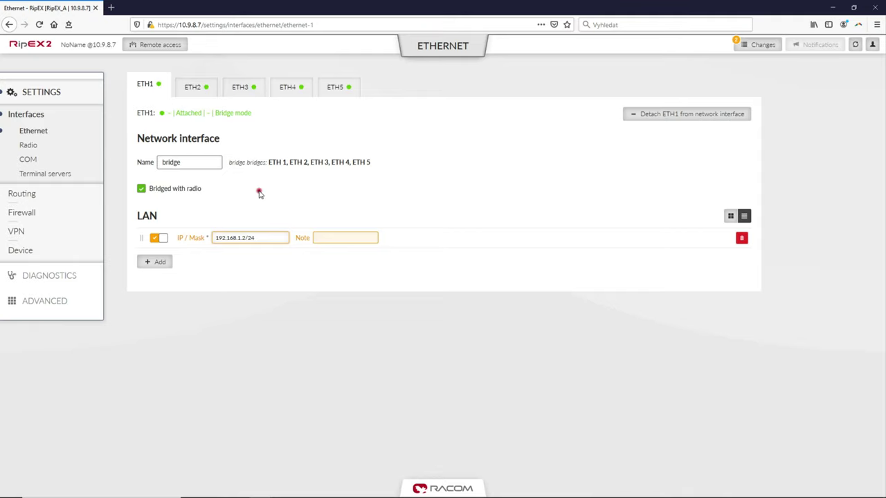
left_click(259, 194)
Set the radio to Full Duplex with TX 435500000 Hz and RX 425500000 Hz.
left_click(28, 146)
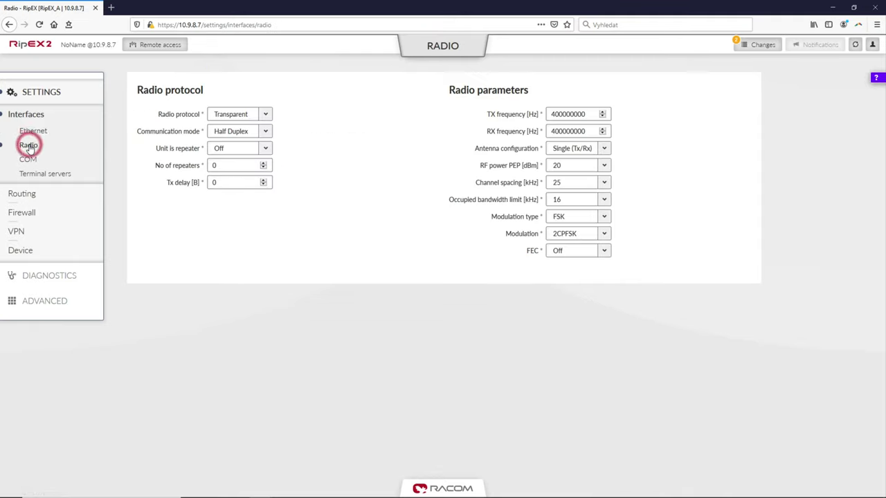
left_click(229, 130)
left_click(229, 154)
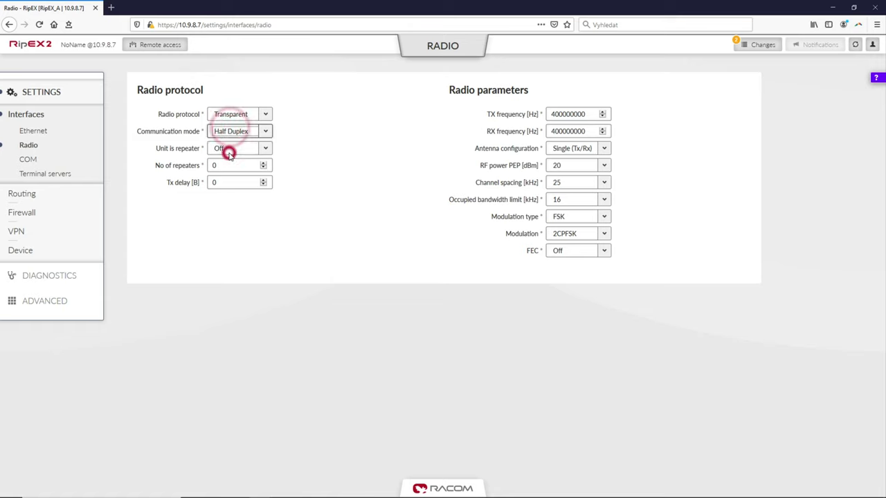
double_click(557, 114)
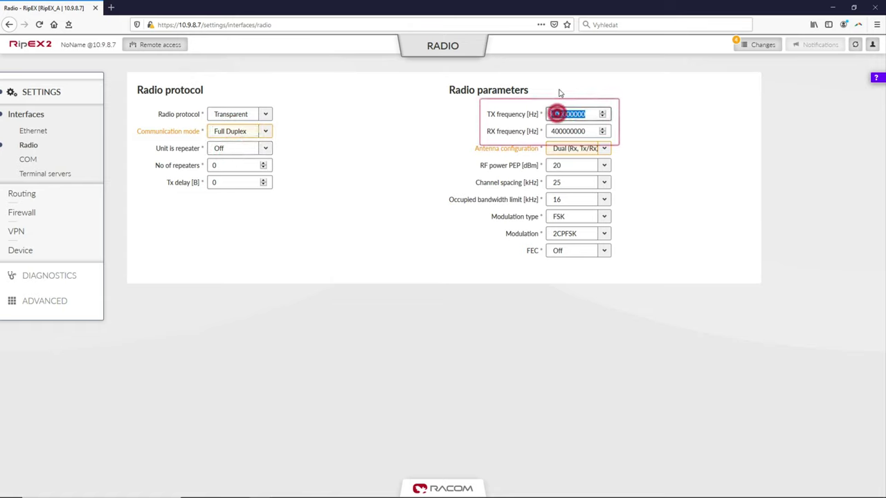
type("435")
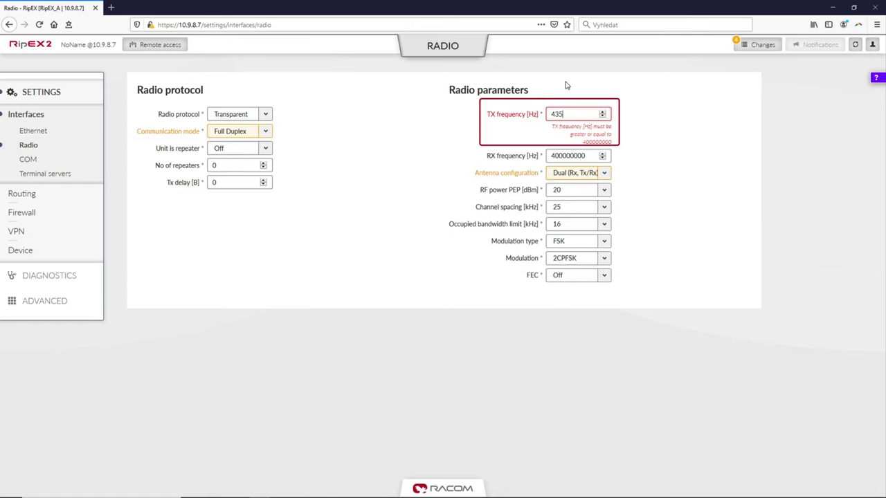
type("500000")
key("Tab")
type("425")
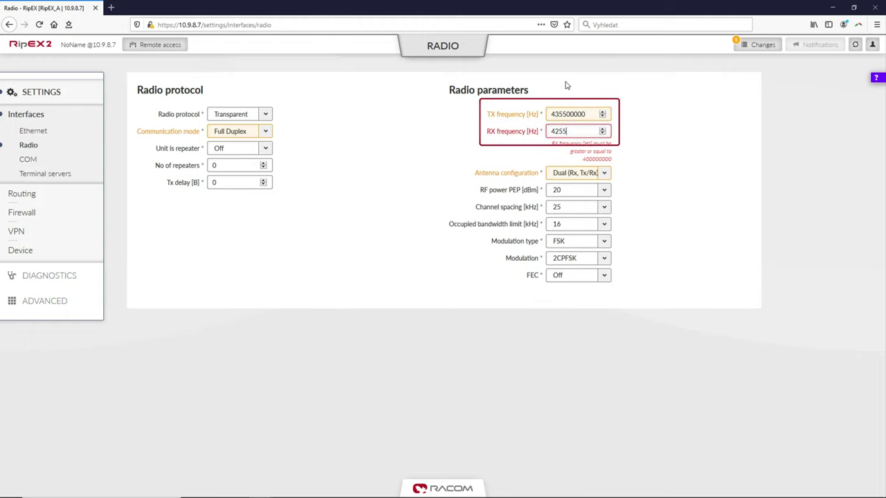
type("500000")
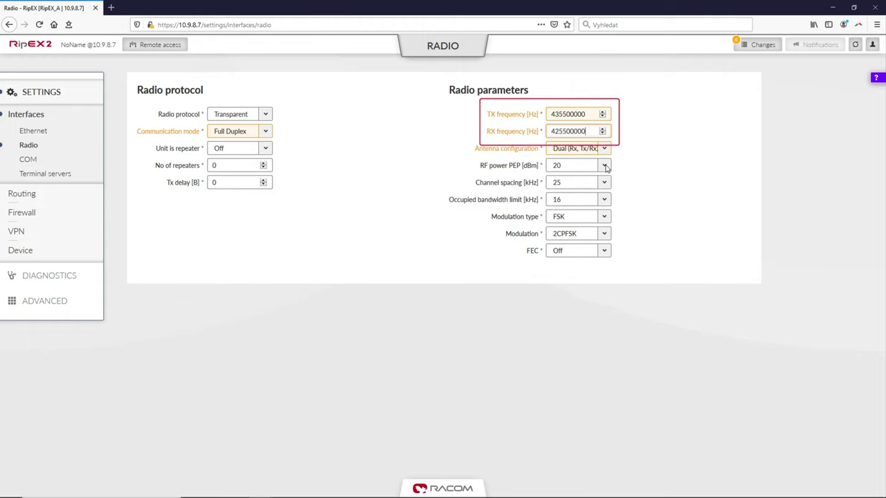
Choose QAM modulation type, 25 kHz occupied bandwidth and 256QAM modulation, then review pending changes.
left_click(588, 201)
left_click(587, 200)
left_click(586, 216)
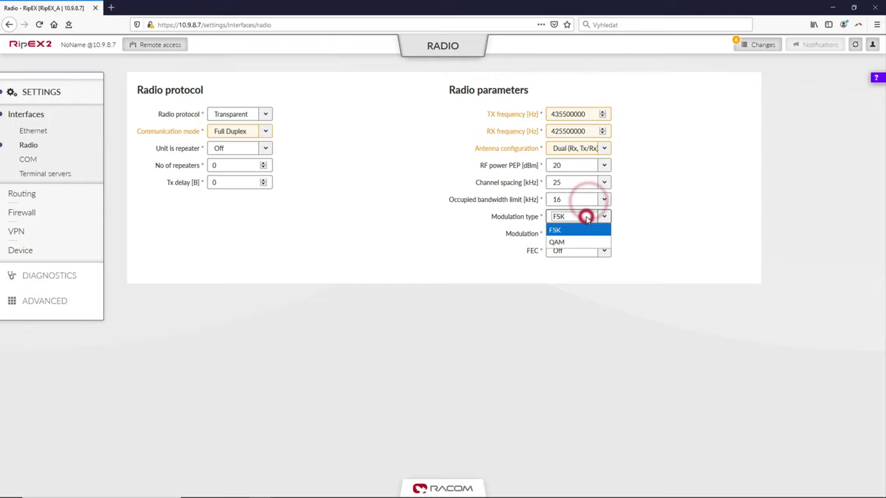
left_click(578, 239)
left_click(578, 199)
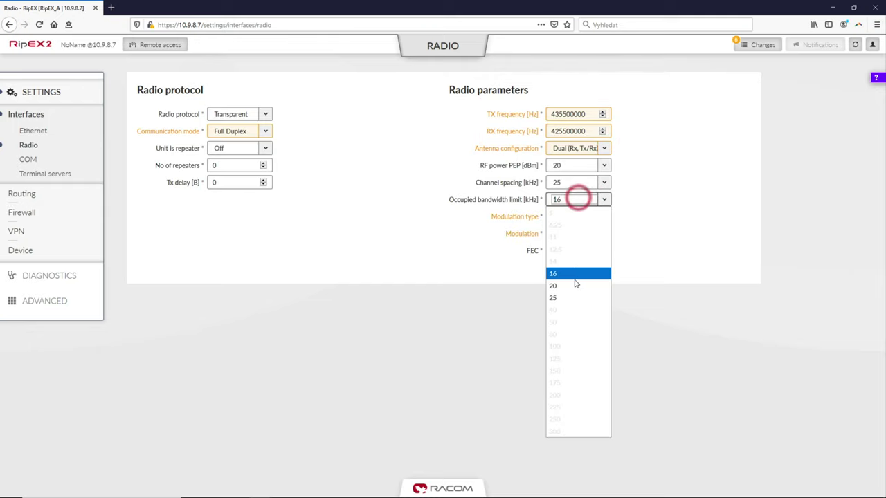
left_click(565, 294)
left_click(577, 233)
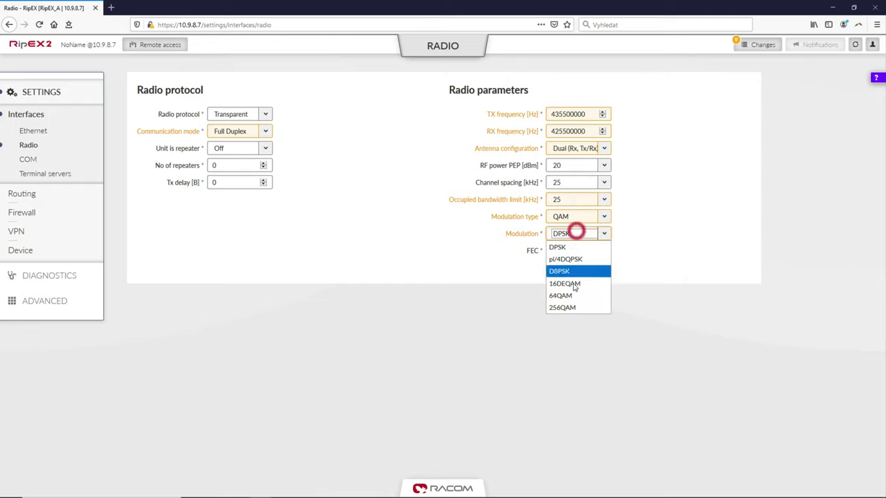
left_click(574, 309)
left_click(643, 244)
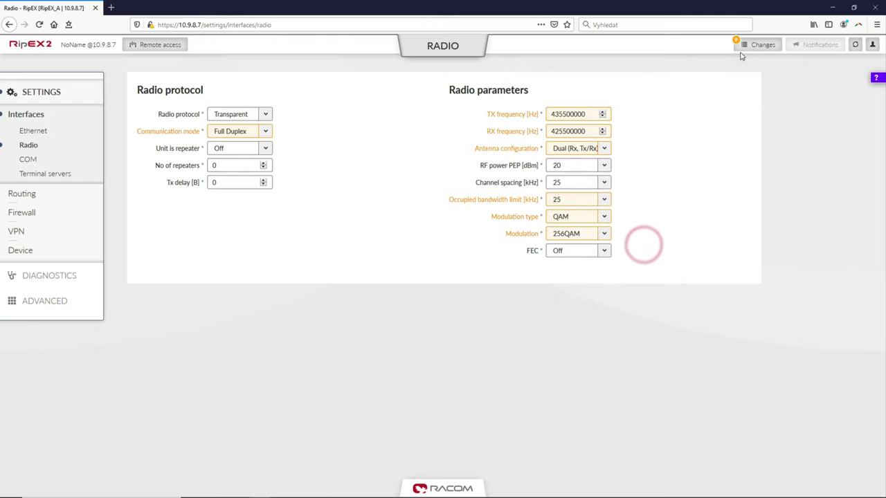
left_click(746, 44)
Send the pending changes to RipEX_B and go to the Diagnostics Tools ICMP Ping page.
left_click(166, 305)
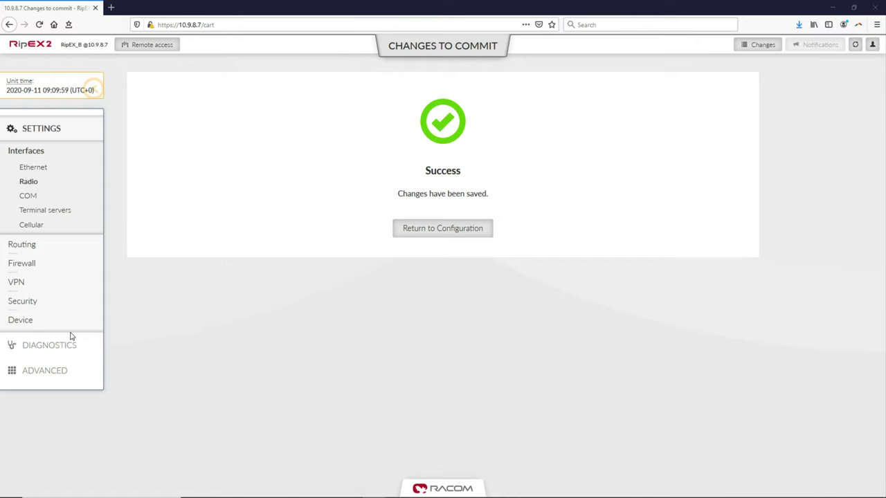
left_click(50, 343)
left_click(35, 252)
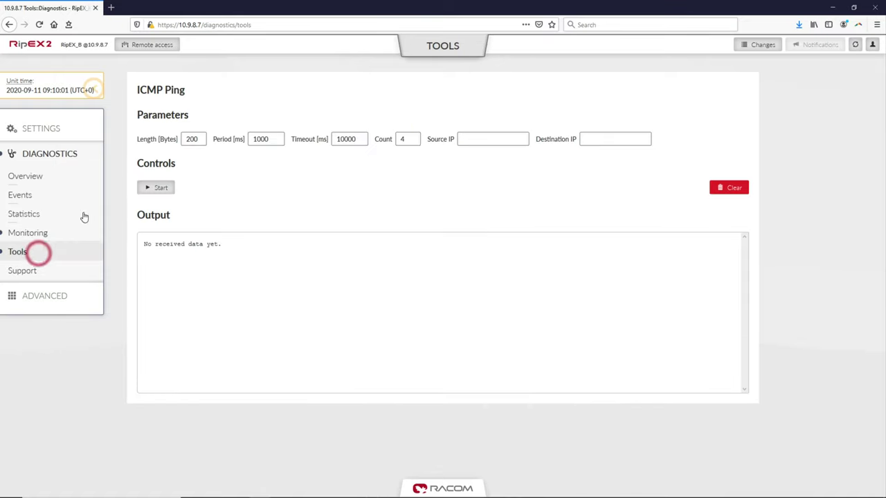
Ping 192.168.1.1 with 16-byte packets, count 10.
double_click(199, 138)
type("16")
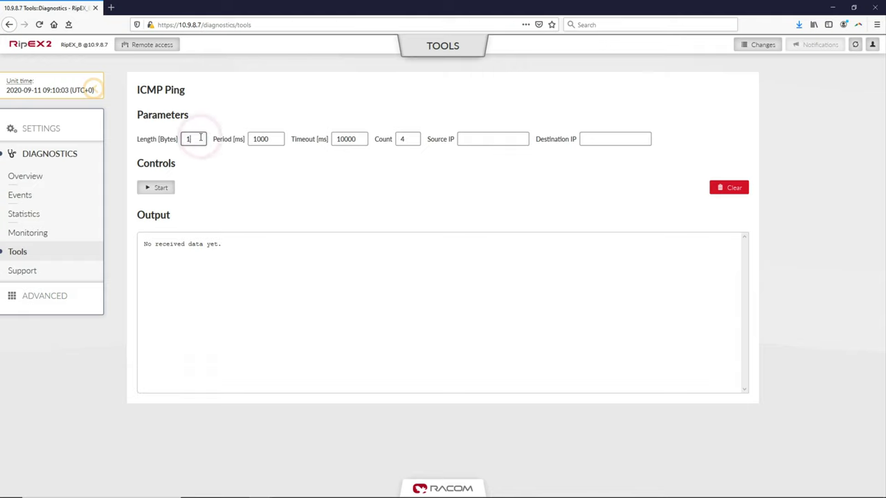
key("Tab")
key("Tab")
key("Tab")
type("10")
key("Tab")
key("Tab")
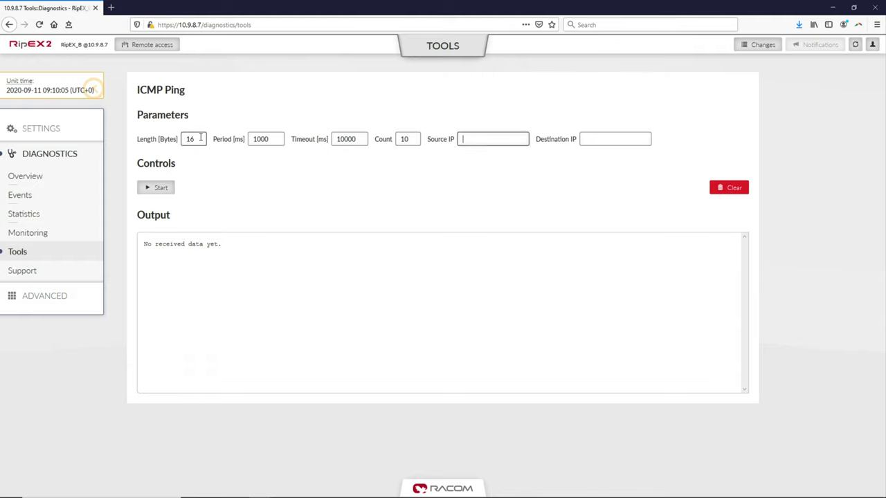
type("192.168.1")
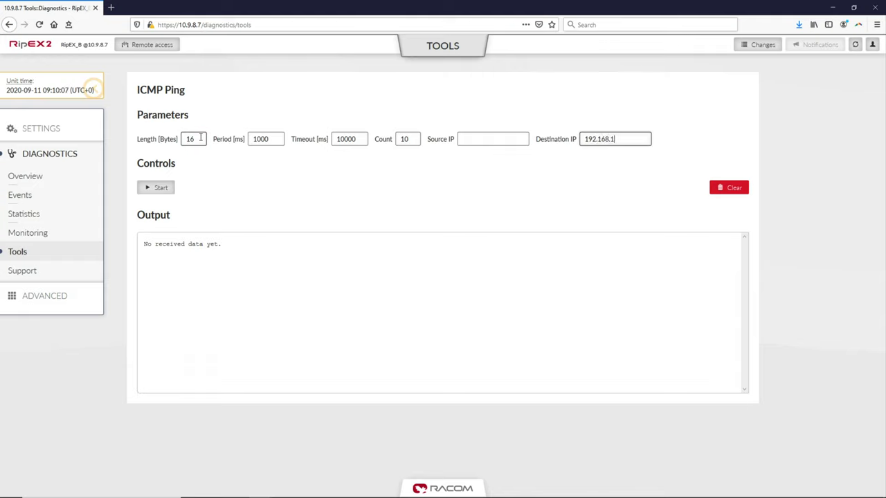
type(".1")
left_click(159, 187)
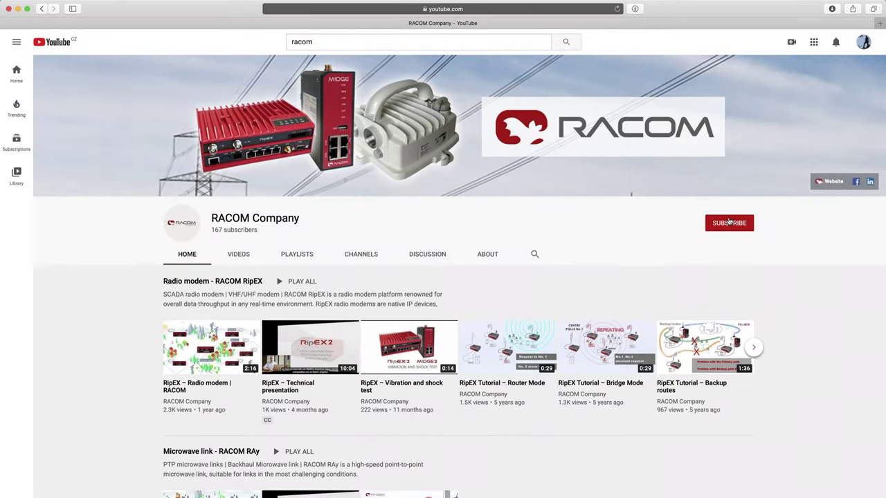
Subscribe to the RACOM Company YouTube channel and set notifications to All.
left_click(728, 222)
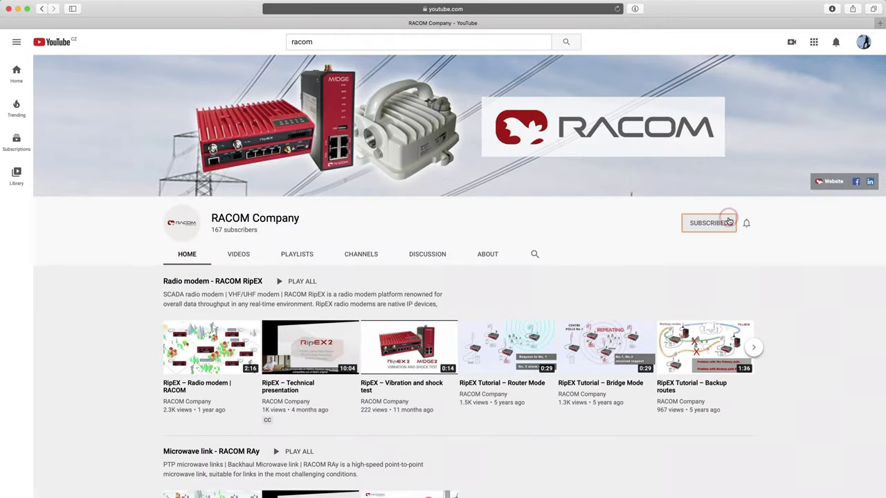
left_click(748, 226)
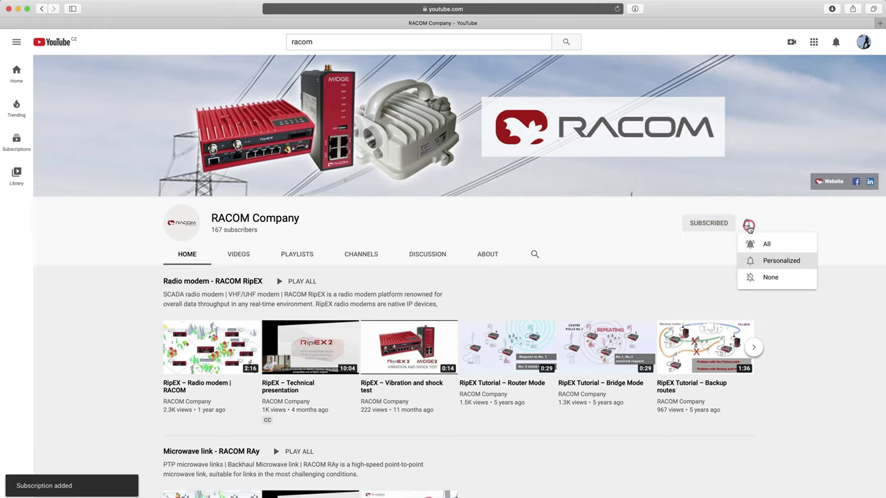
left_click(780, 246)
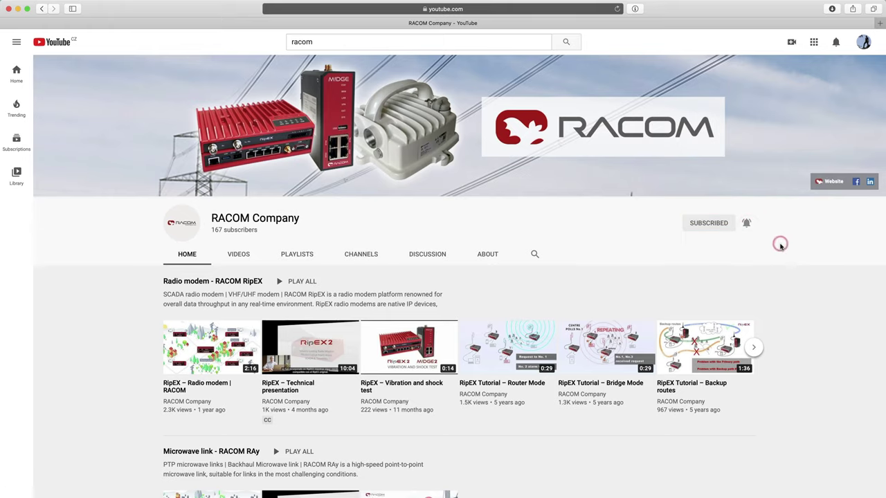